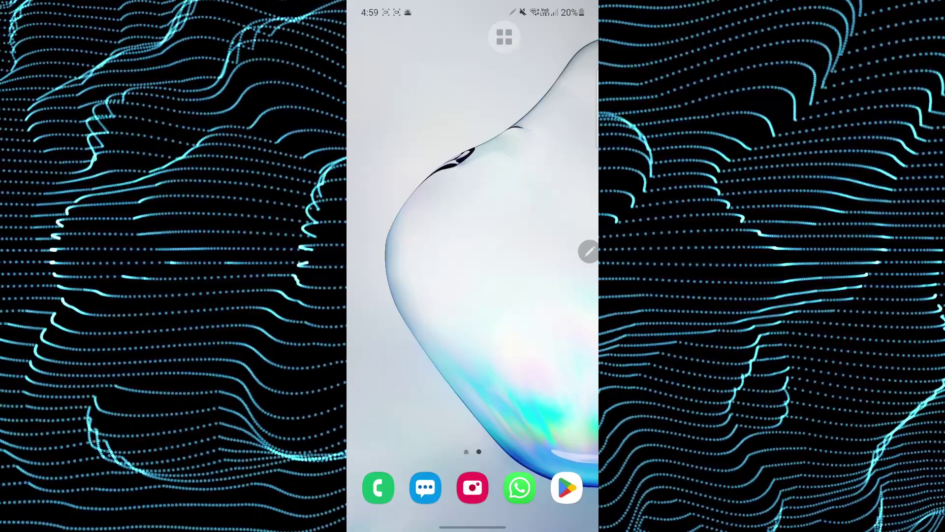
# - Launch the Zalando shopping app from the Android app drawer
pyautogui.moveTo(526, 370); pyautogui.dragTo(525, 193)
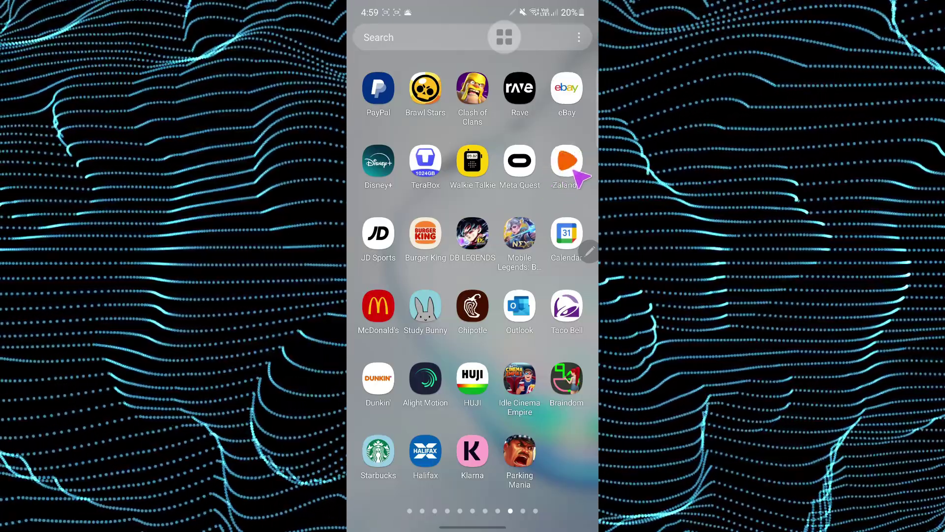
pyautogui.click(571, 169)
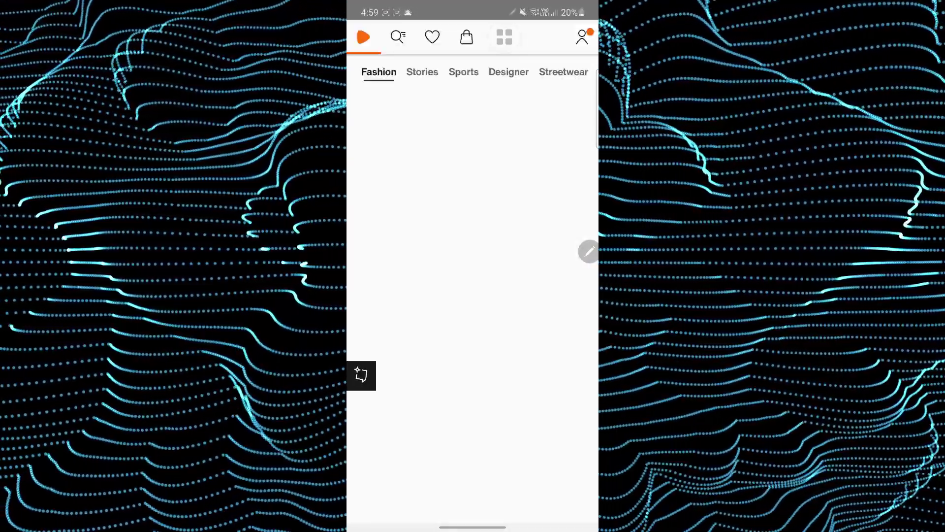
# - Open the Your Account page from the profile icon in Zalando's top bar
pyautogui.click(581, 37)
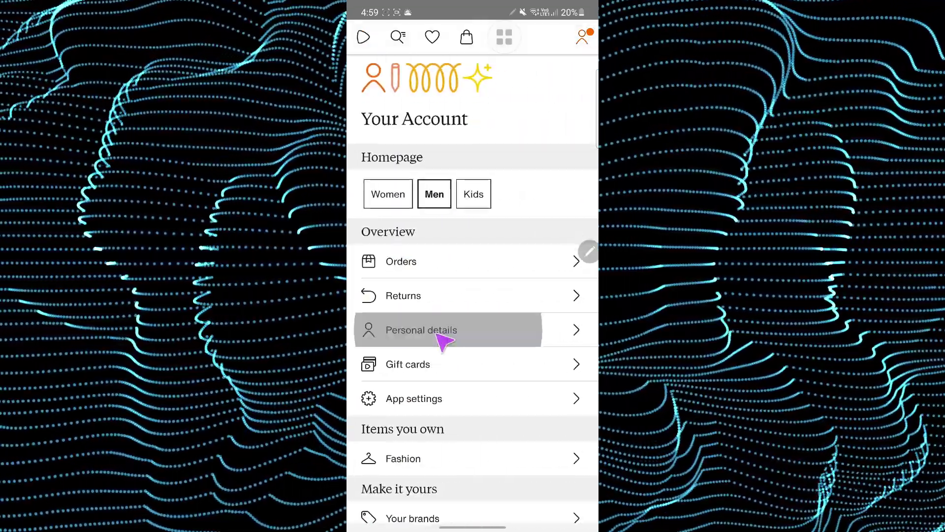
pyautogui.moveTo(442, 340); pyautogui.dragTo(443, 303)
# - Sign out via Personal details, then return to the Android home screen
pyautogui.click(510, 313)
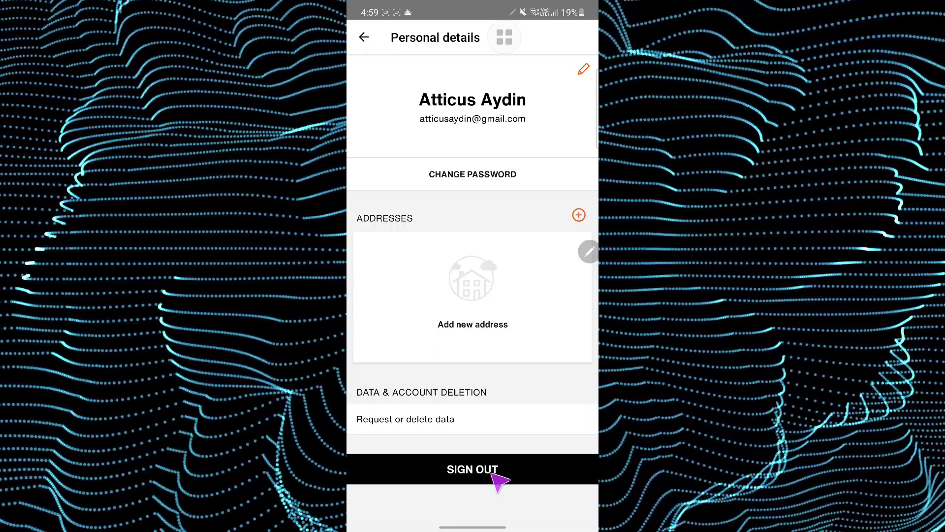
pyautogui.click(500, 479)
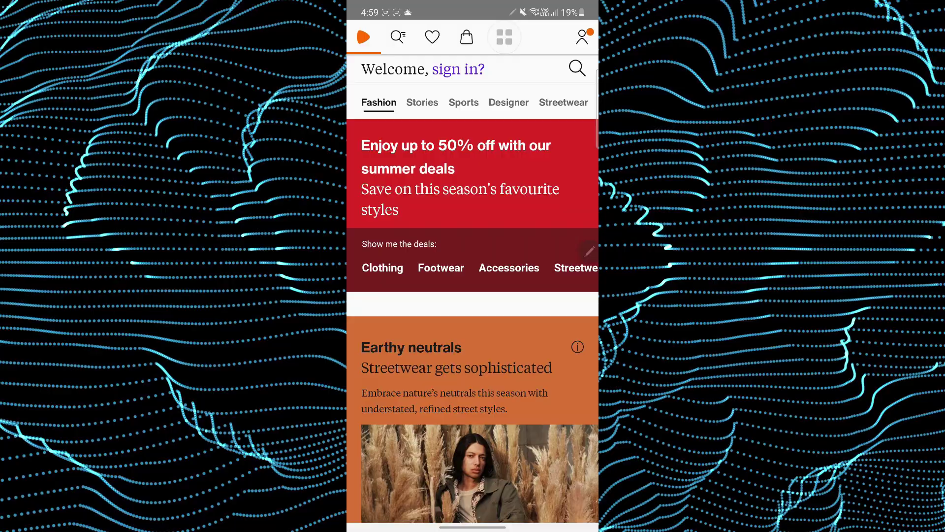
pyautogui.moveTo(472, 527); pyautogui.dragTo(472, 333)
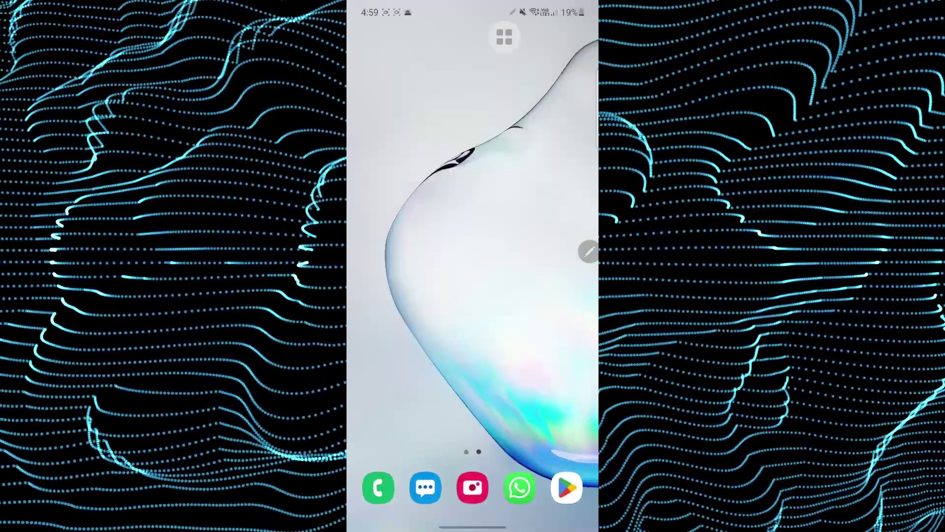